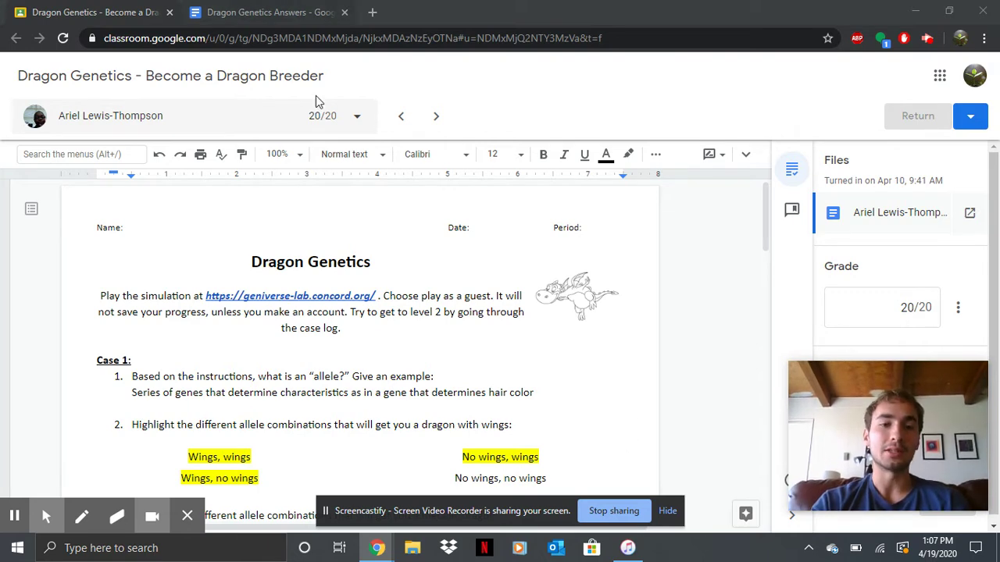
# Check the Dragon Genetics Answers key, then return to the student's submission at question 4.
pyautogui.click(284, 9)
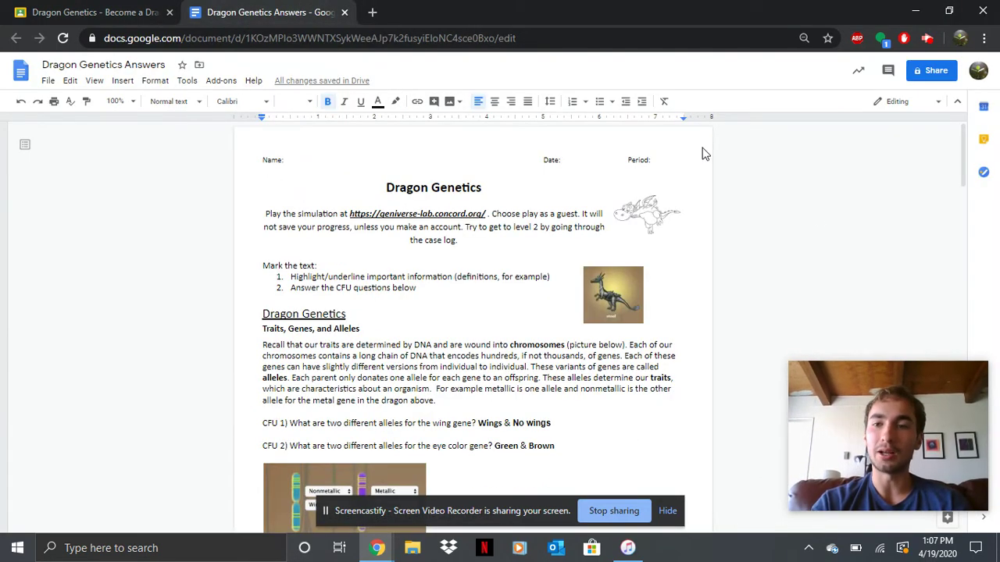
pyautogui.moveTo(966, 162)
pyautogui.mouseDown()
pyautogui.moveTo(952, 358)
pyautogui.moveTo(961, 162)
pyautogui.mouseUp()
pyautogui.click(117, 12)
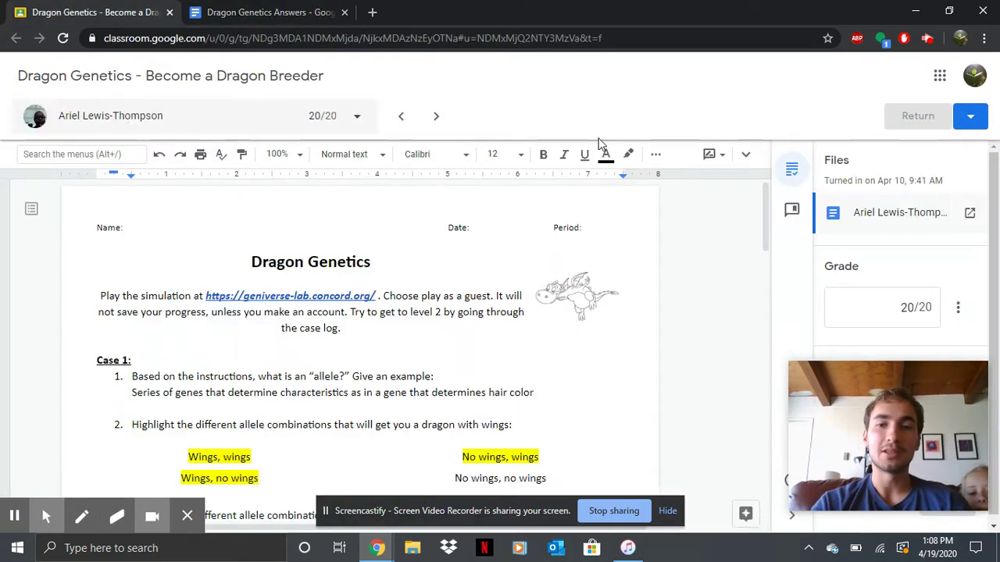
pyautogui.moveTo(768, 221); pyautogui.dragTo(768, 258)
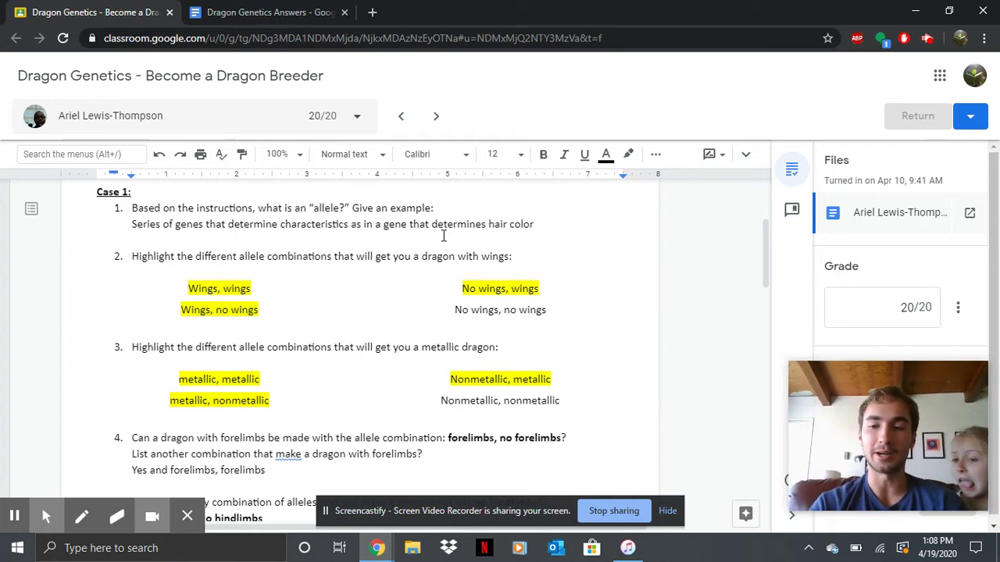
pyautogui.moveTo(769, 266); pyautogui.dragTo(767, 275)
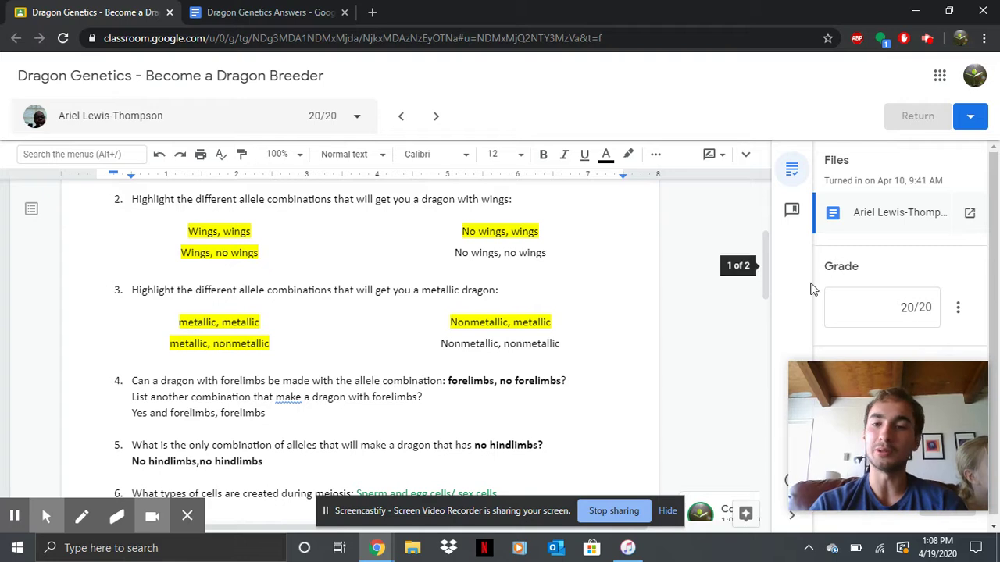
pyautogui.click(768, 275)
pyautogui.moveTo(768, 275); pyautogui.dragTo(767, 304)
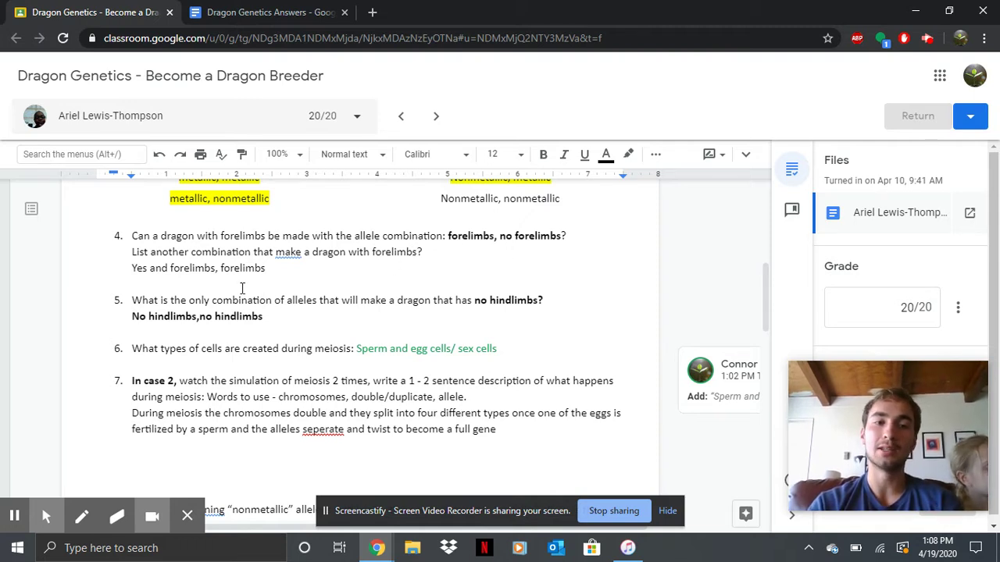
# Bold the answer 'Yes and forelimbs, forelimbs' and move down through the later answers.
pyautogui.moveTo(125, 268); pyautogui.dragTo(268, 269)
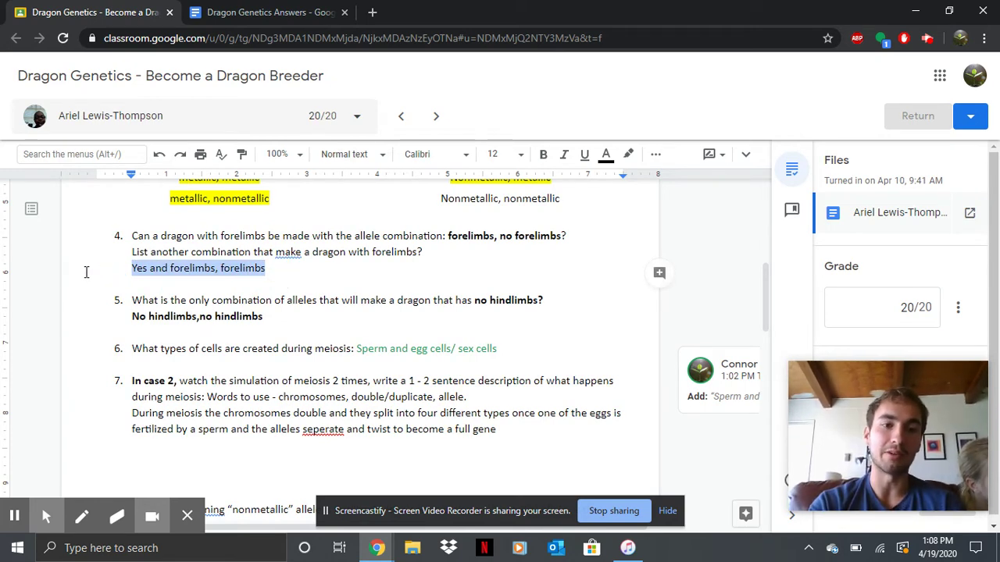
pyautogui.hotkey('ctrl', 'b')
pyautogui.click(261, 302)
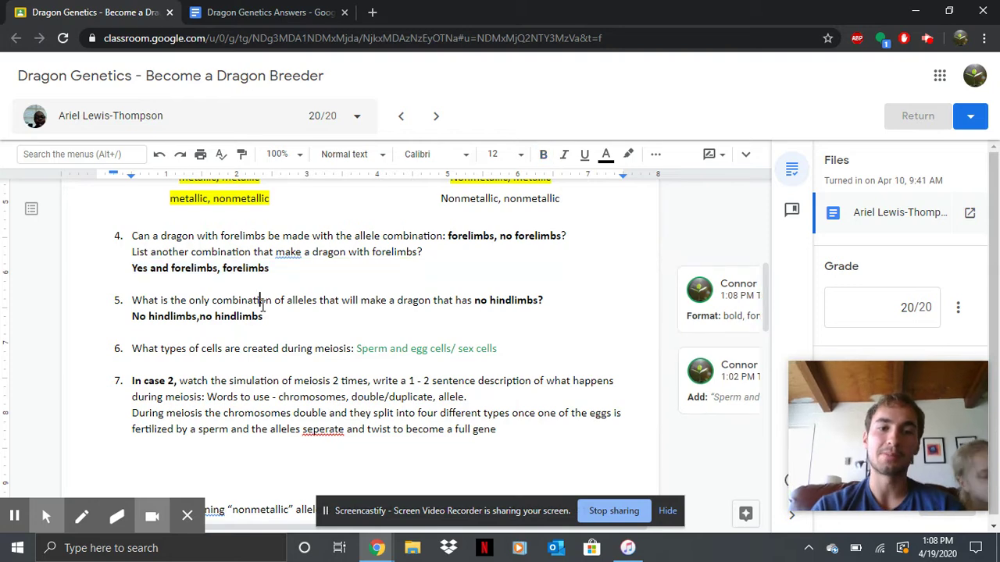
pyautogui.press('Down')
pyautogui.press('Down')
pyautogui.press('Down')
pyautogui.press('Down')
pyautogui.press('Down')
pyautogui.press('Down')
pyautogui.press('Down')
pyautogui.press('Down')
pyautogui.press('Down')
pyautogui.press('Down')
pyautogui.press('Down')
pyautogui.press('Down')
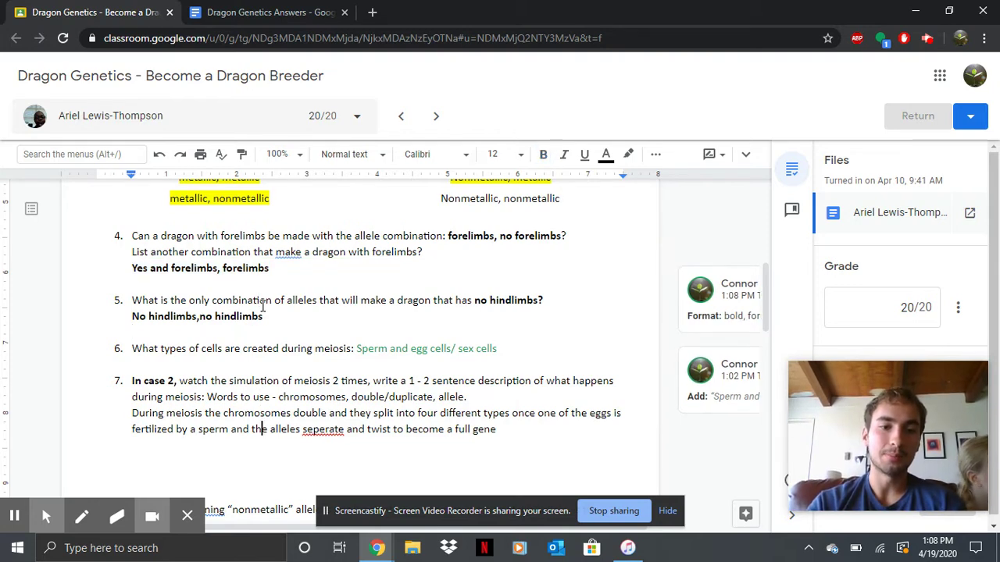
pyautogui.press('Down')
pyautogui.press('Down')
pyautogui.press('Down')
pyautogui.press('Down')
pyautogui.press('Down')
pyautogui.press('Down')
pyautogui.press('Down')
pyautogui.press('Down')
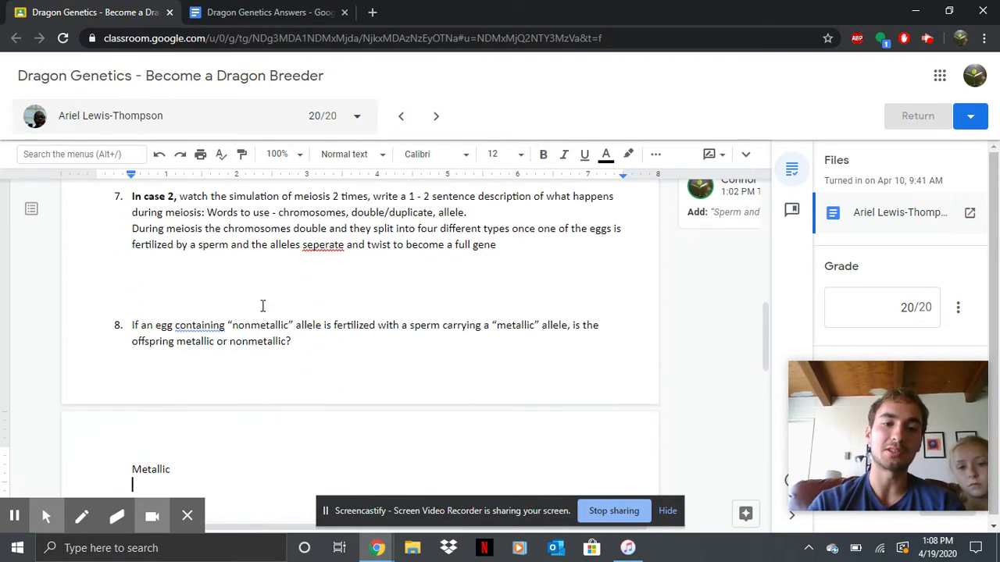
pyautogui.press('Down')
pyautogui.press('Down')
pyautogui.press('Down')
pyautogui.press('Down')
pyautogui.press('Down')
pyautogui.press('Down')
pyautogui.press('Down')
pyautogui.press('Down')
pyautogui.press('Down')
pyautogui.press('Down')
pyautogui.press('Down')
pyautogui.press('Down')
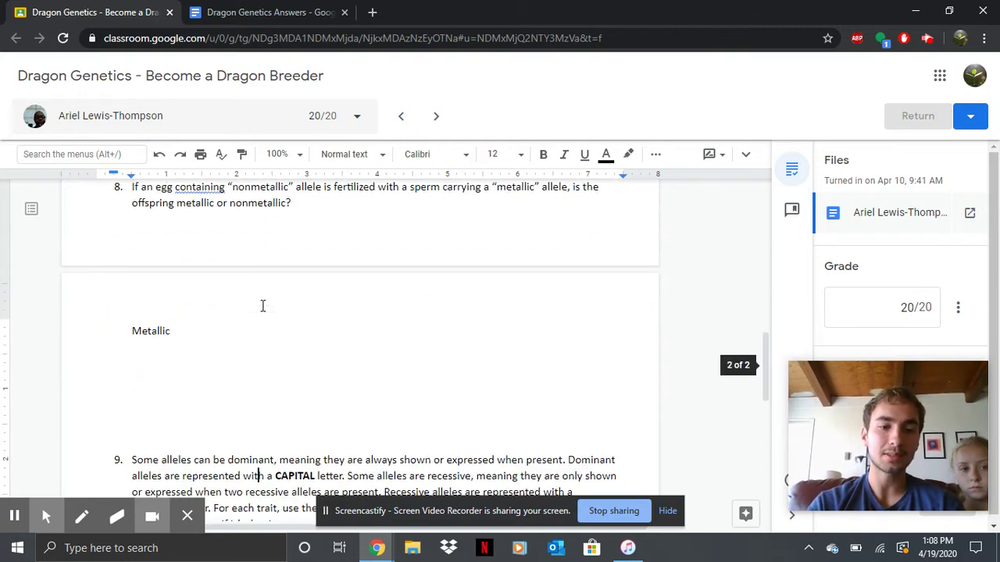
pyautogui.press('Down')
pyautogui.press('Down')
pyautogui.press('Down')
pyautogui.press('Down')
pyautogui.press('Down')
pyautogui.press('Down')
pyautogui.press('Down')
pyautogui.press('Down')
pyautogui.press('Down')
pyautogui.press('Down')
pyautogui.press('Down')
pyautogui.press('Down')
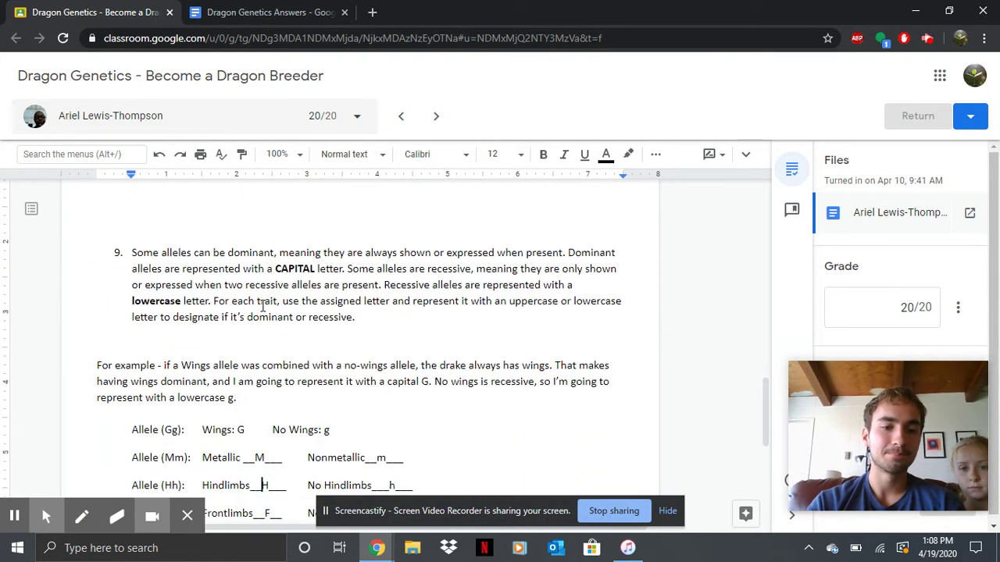
pyautogui.press('Down')
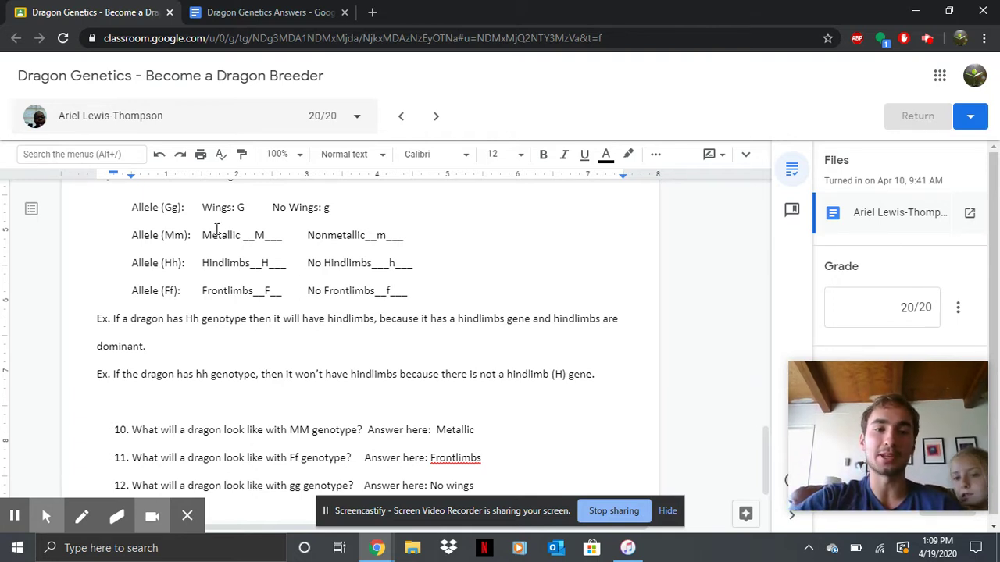
pyautogui.click(183, 235)
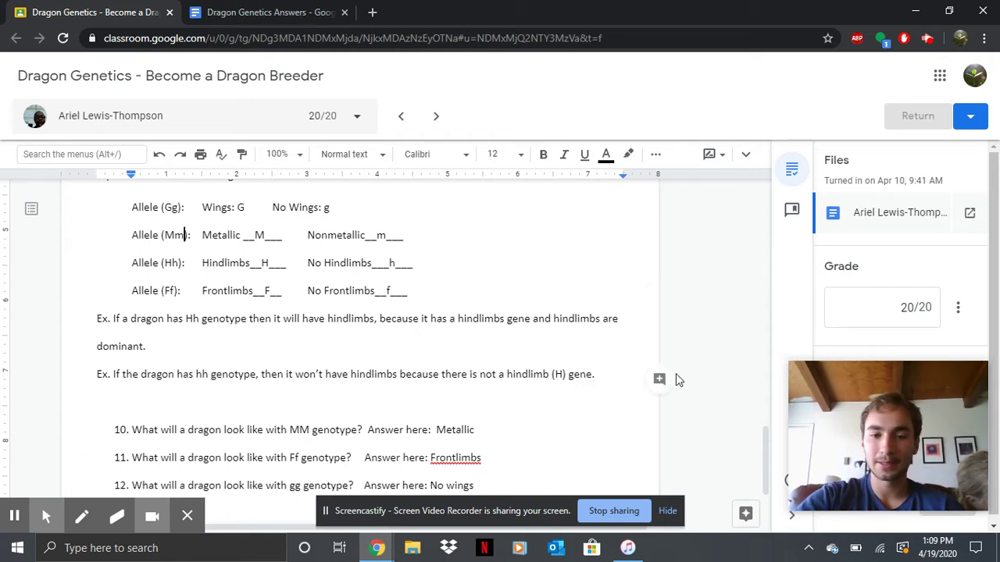
pyautogui.scroll(-2, 676, 379)
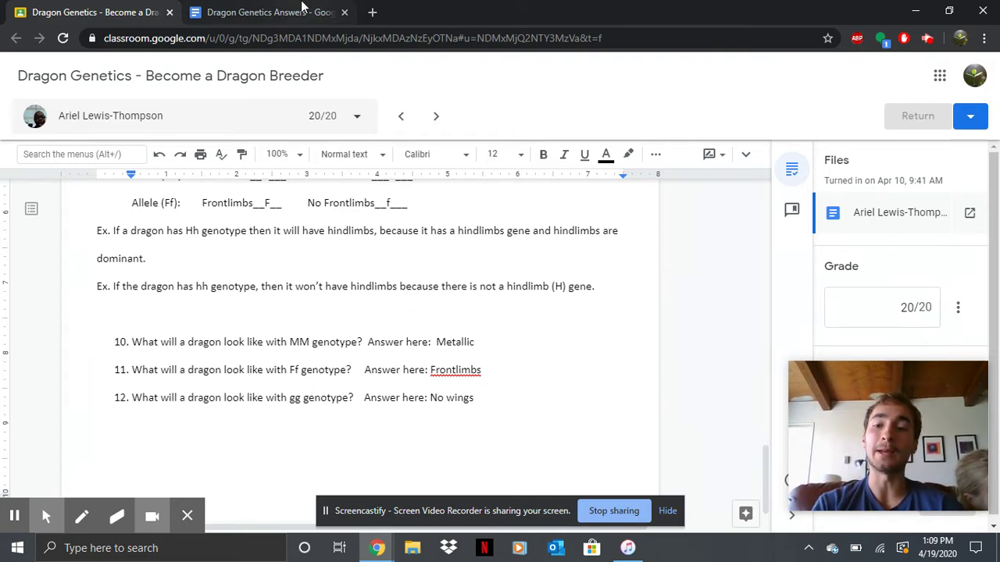
# Bring up the Dragon Genetics Answers key and scroll down to the CFU #3–#6 answers and genotype table.
pyautogui.click(303, 7)
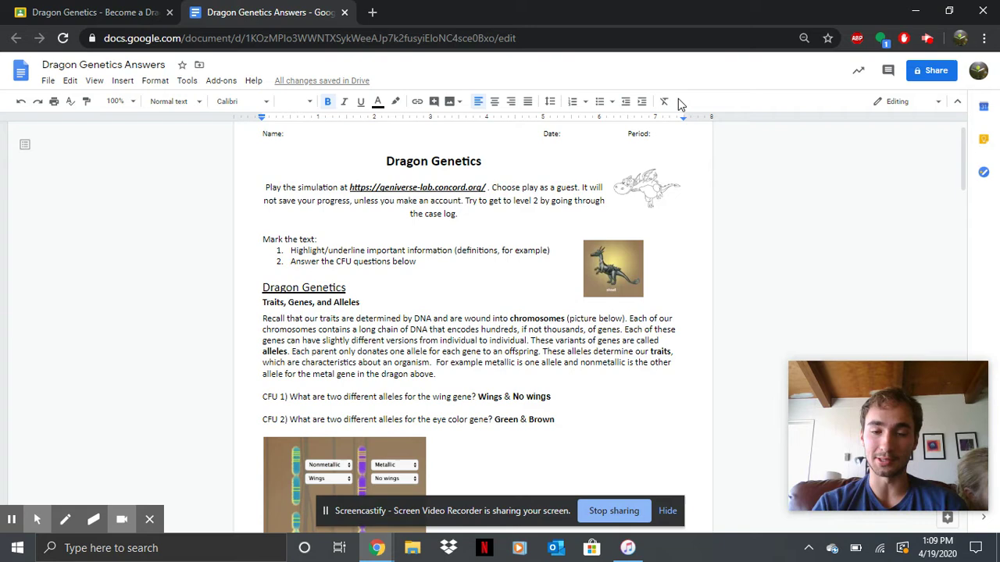
pyautogui.click(475, 344)
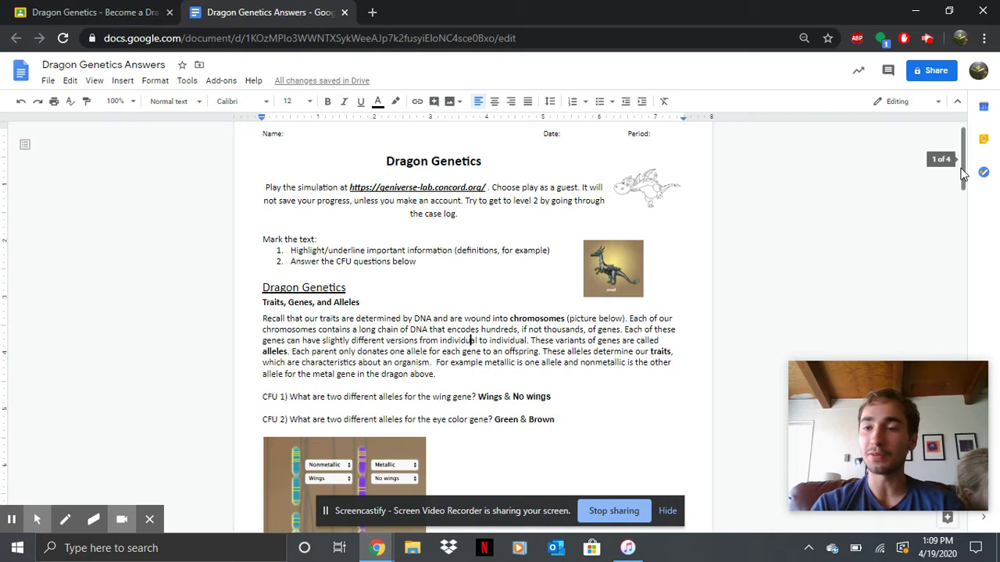
pyautogui.moveTo(963, 176); pyautogui.dragTo(963, 207)
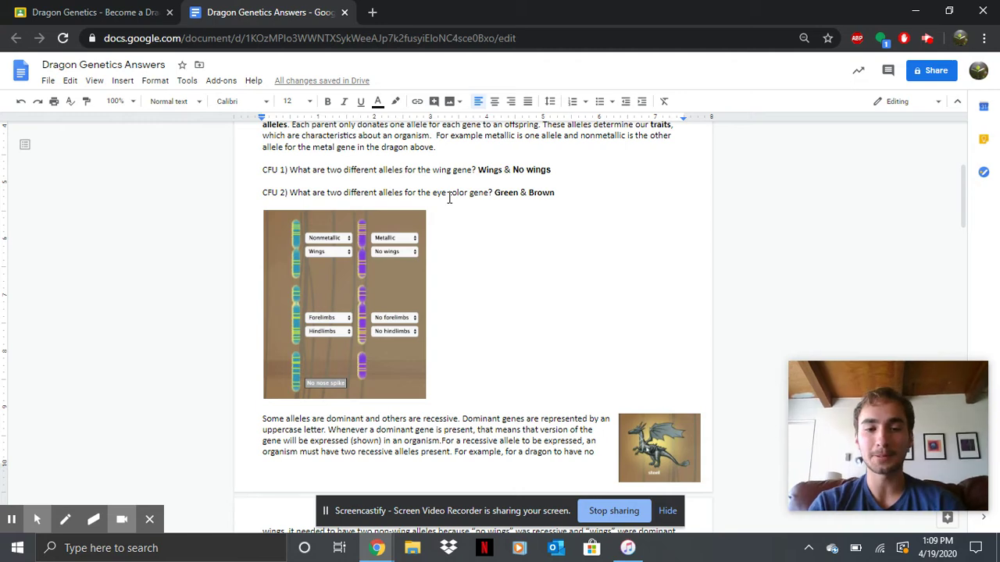
pyautogui.click(959, 230)
pyautogui.moveTo(963, 225); pyautogui.dragTo(965, 325)
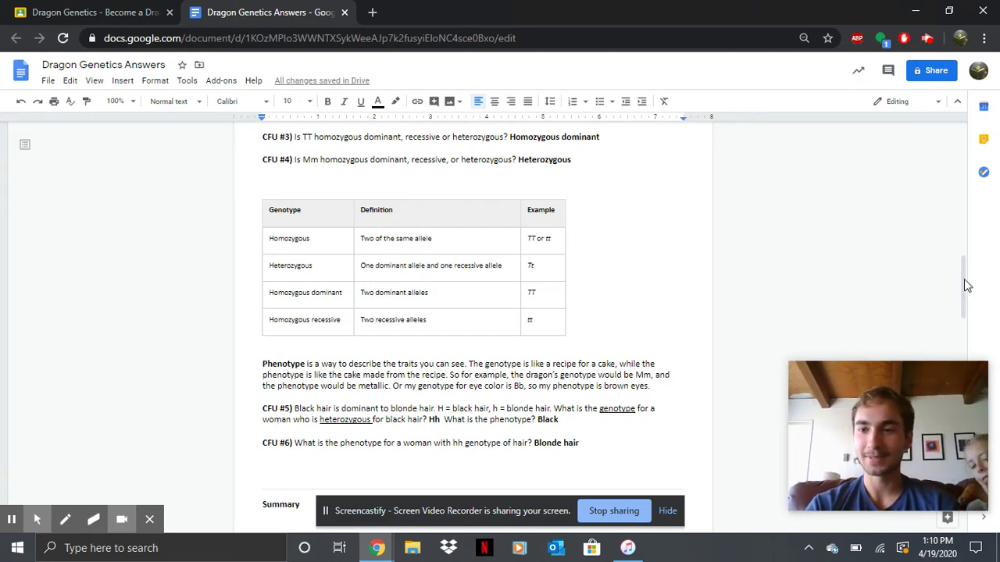
pyautogui.moveTo(964, 286); pyautogui.dragTo(965, 313)
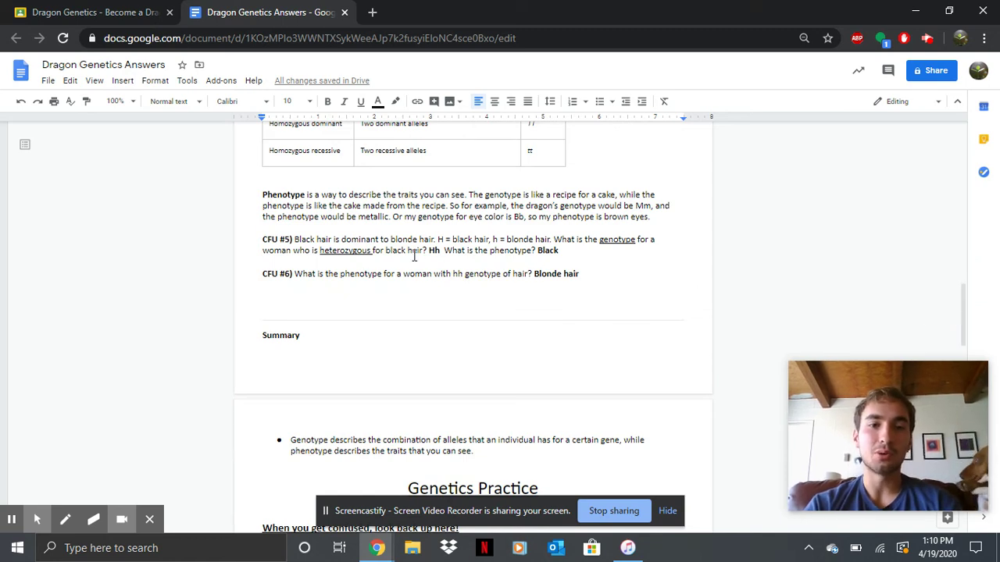
pyautogui.click(442, 251)
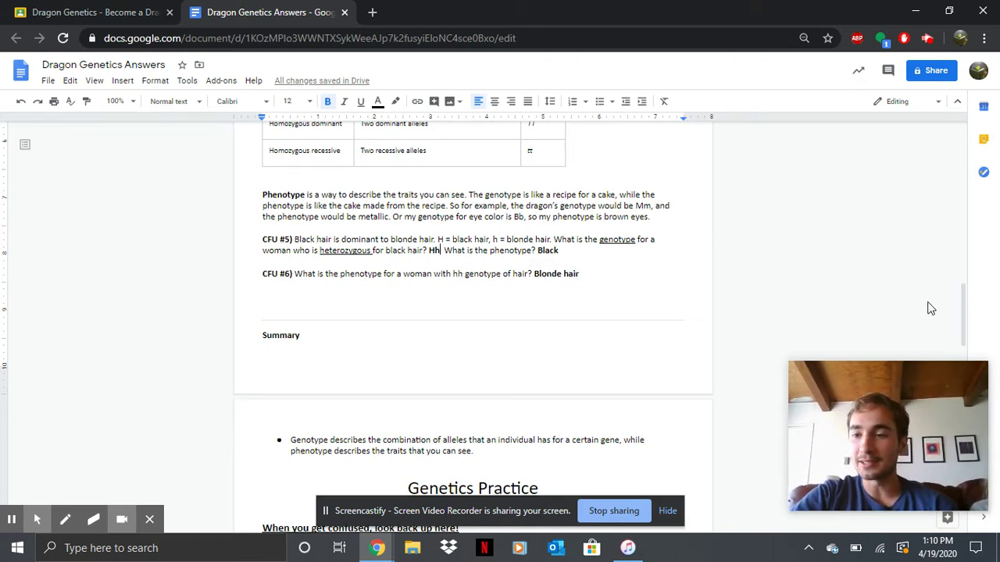
pyautogui.moveTo(963, 311); pyautogui.dragTo(959, 397)
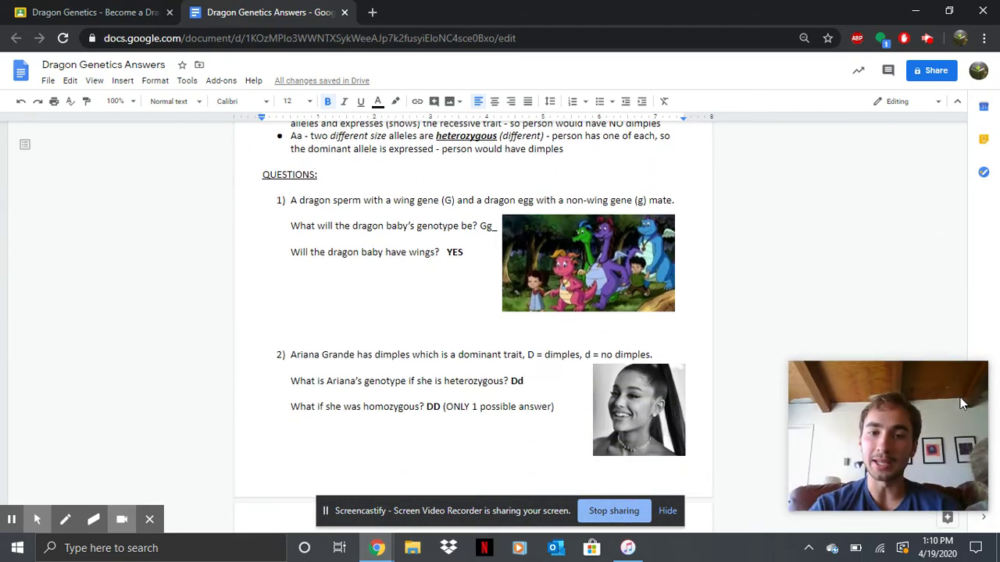
# Highlight 'wing gene (G)' briefly, then move down to question 3's freckles answers (RR, 100%).
pyautogui.click(495, 226)
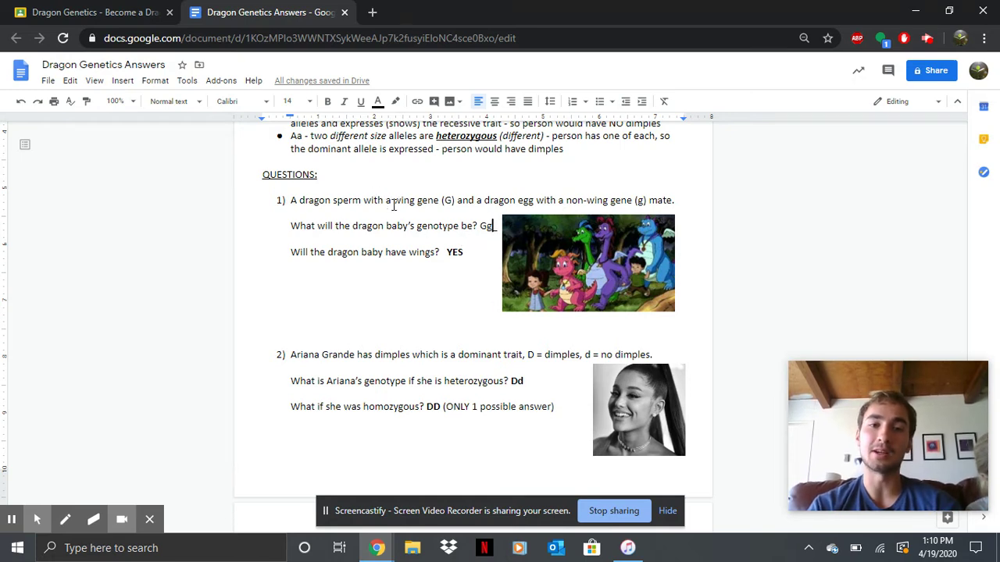
pyautogui.moveTo(393, 201); pyautogui.dragTo(455, 207)
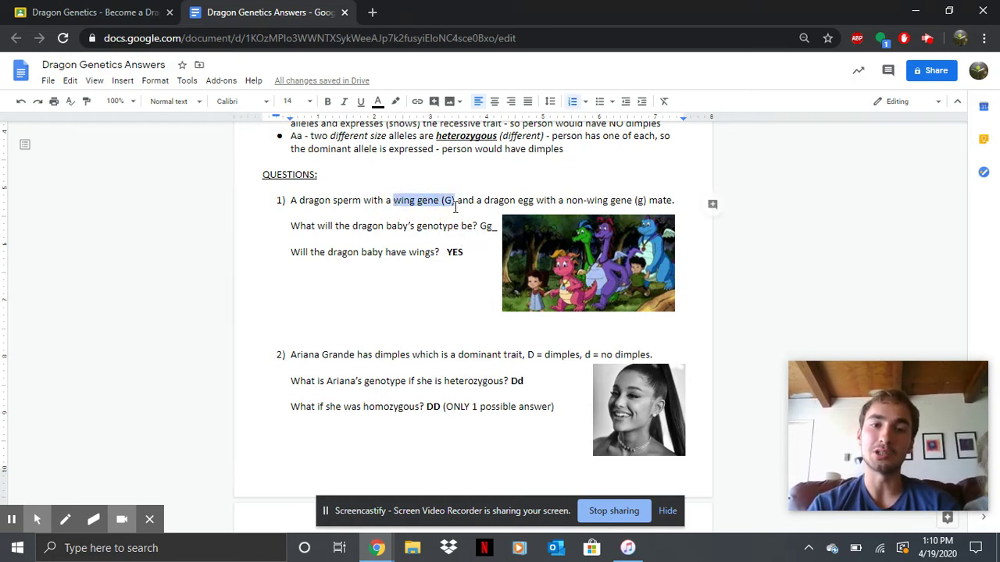
pyautogui.click(462, 257)
pyautogui.press('Down')
pyautogui.press('Down')
pyautogui.press('Down')
pyautogui.press('Down')
pyautogui.press('Down')
pyautogui.press('Down')
pyautogui.press('Down')
pyautogui.press('Down')
pyautogui.press('Down')
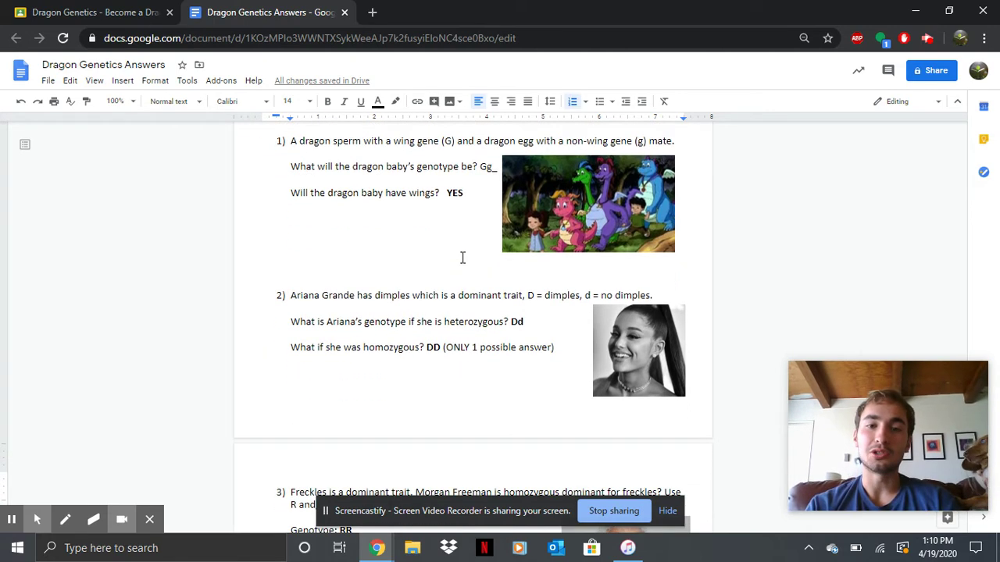
pyautogui.scroll(-1, 462, 257)
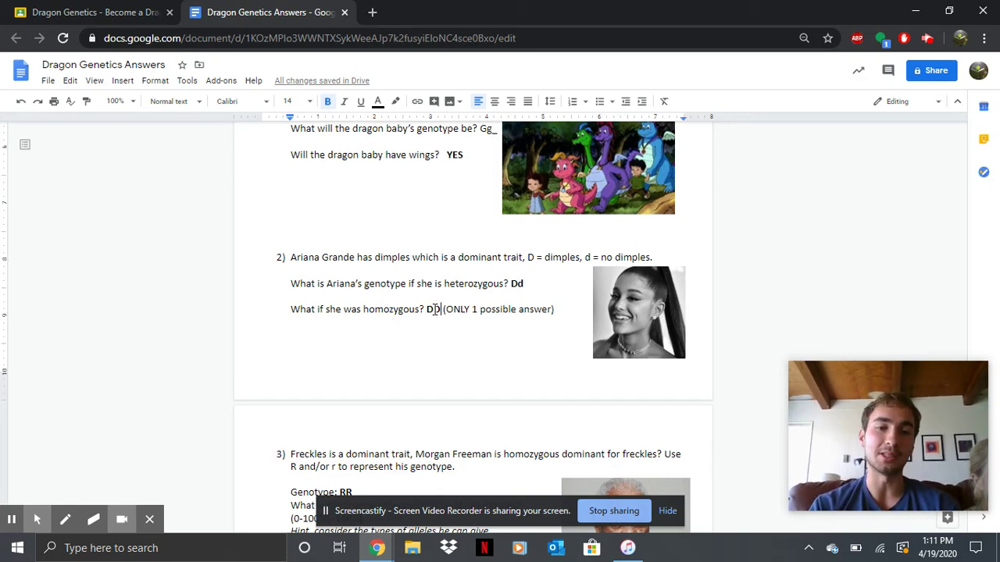
pyautogui.press('Down')
pyautogui.press('Down')
pyautogui.press('Down')
pyautogui.press('Down')
pyautogui.press('Down')
pyautogui.press('Down')
pyautogui.press('Down')
pyautogui.press('Down')
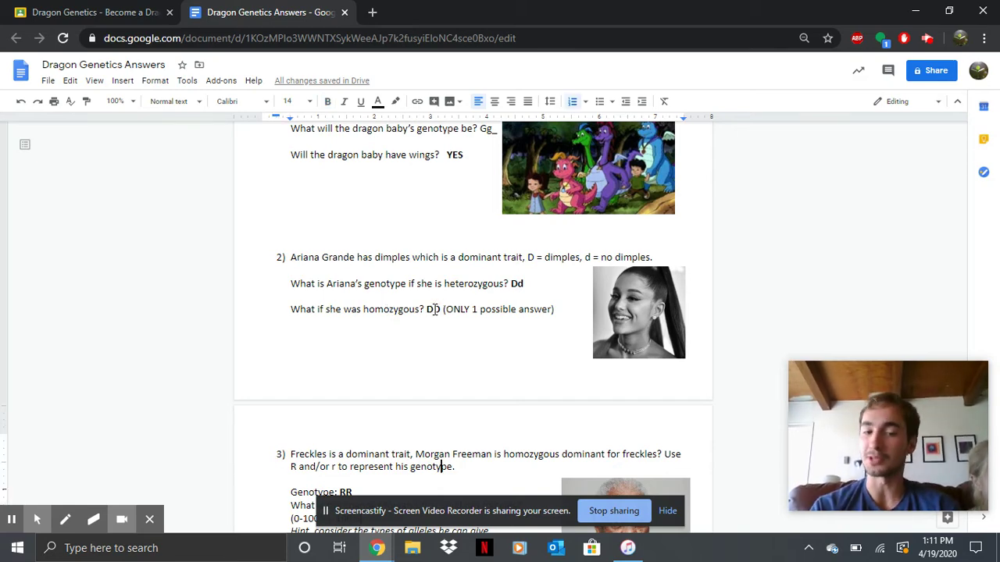
pyautogui.press('Down')
pyautogui.press('Down')
pyautogui.press('Down')
pyautogui.press('Down')
pyautogui.press('Down')
pyautogui.press('Down')
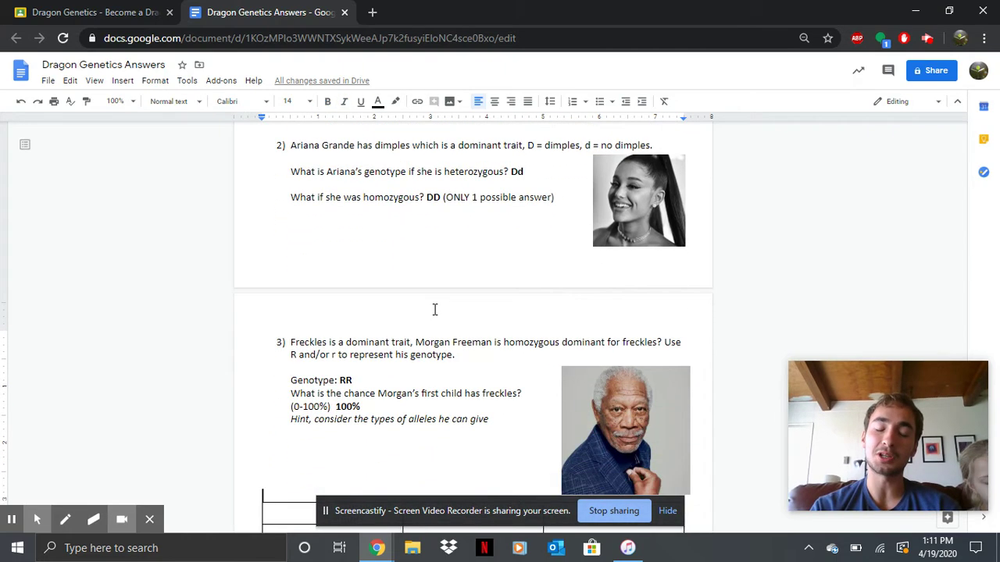
pyautogui.press('Down')
pyautogui.press('Down')
pyautogui.press('Down')
pyautogui.press('Down')
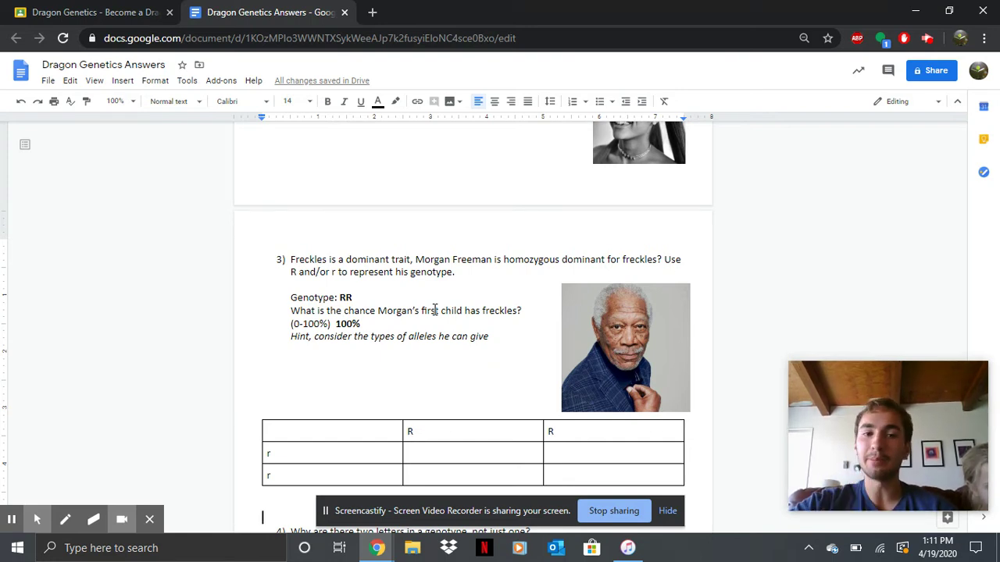
pyautogui.click(354, 297)
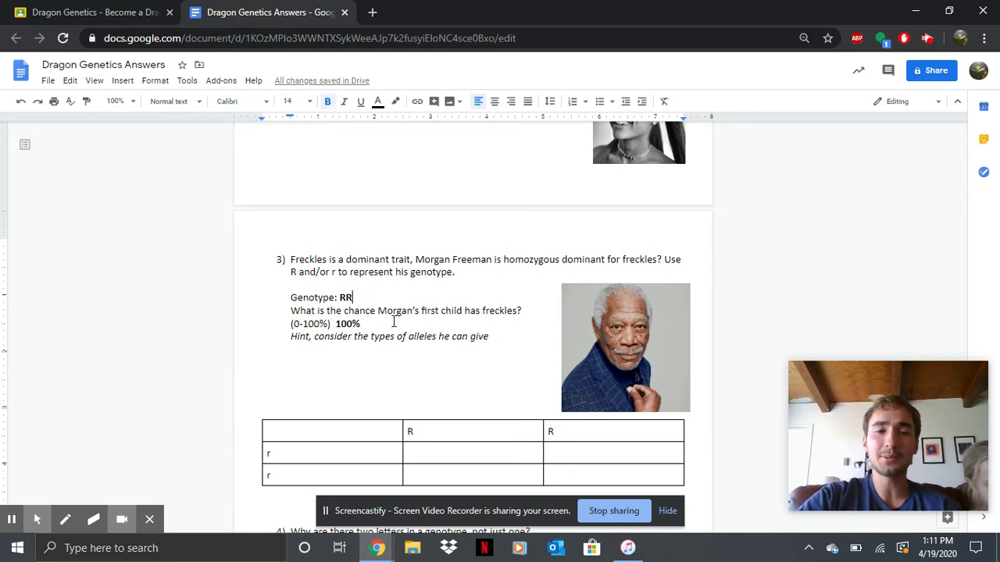
pyautogui.click(393, 322)
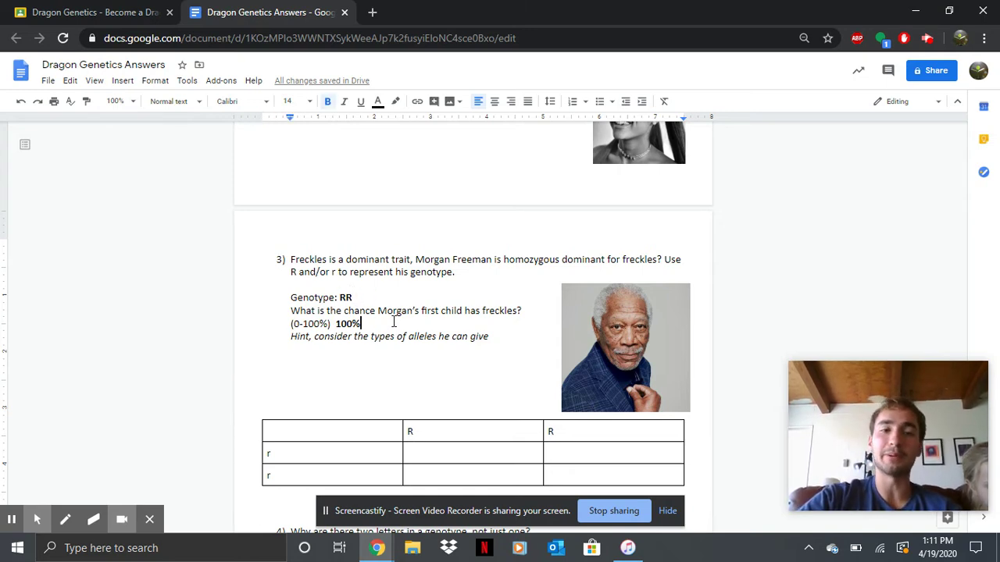
# Type Rr into each of the four empty cells of Morgan Freeman's Punnett square.
pyautogui.click(469, 431)
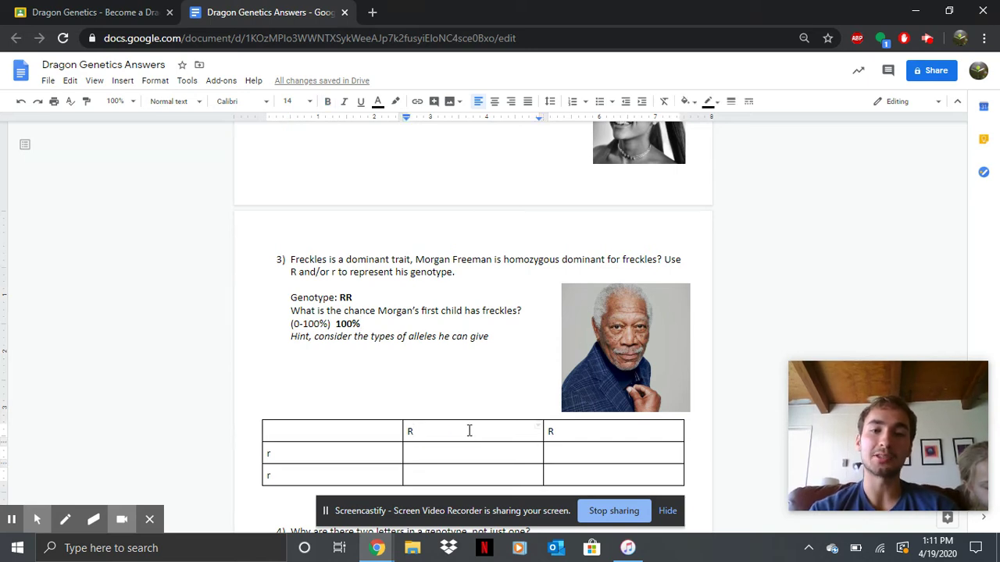
pyautogui.press('Right')
pyautogui.press('Left')
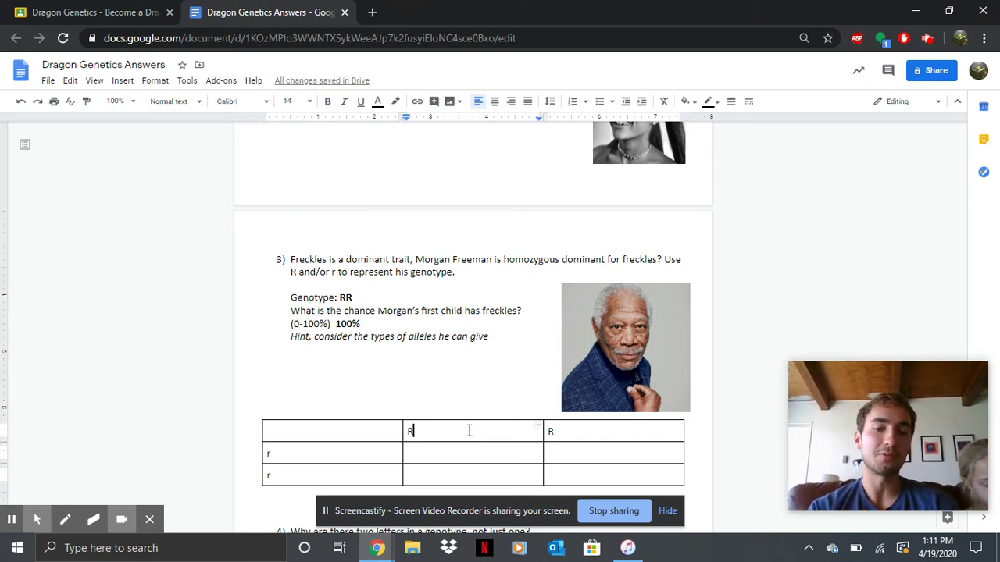
pyautogui.press('Down')
pyautogui.write('Rr')
pyautogui.press('Tab')
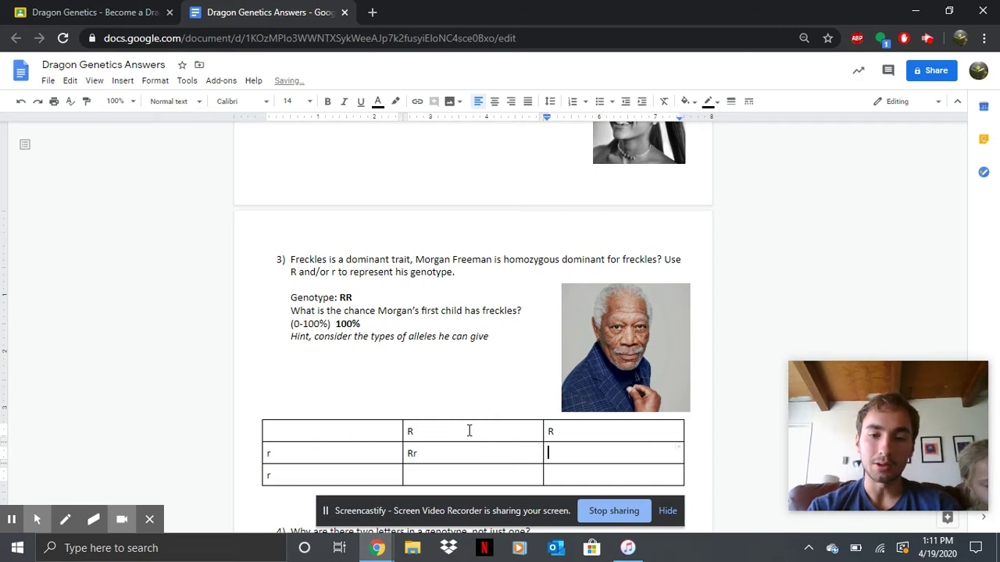
pyautogui.write('Rr')
pyautogui.press('Down')
pyautogui.press('Left')
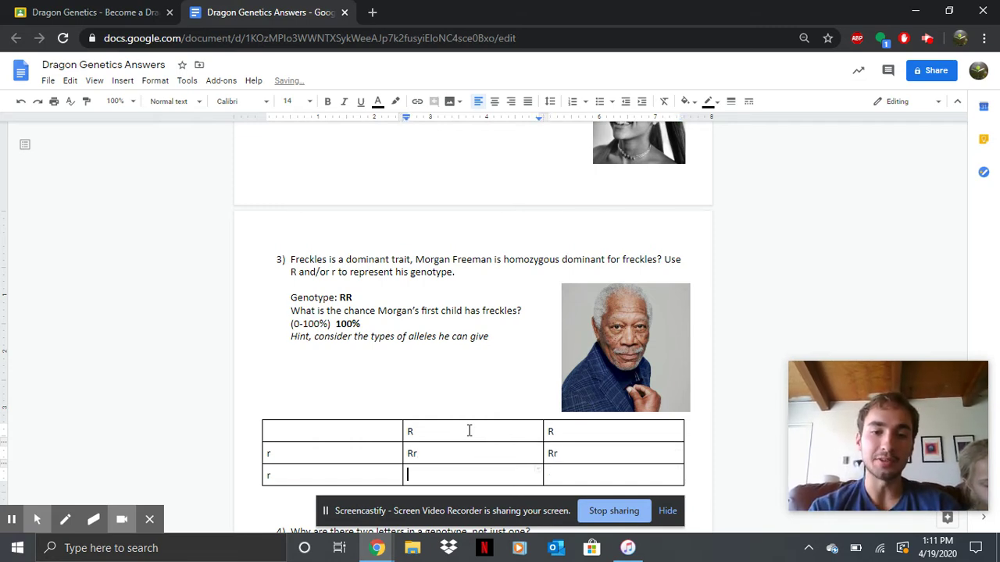
pyautogui.write('Rr')
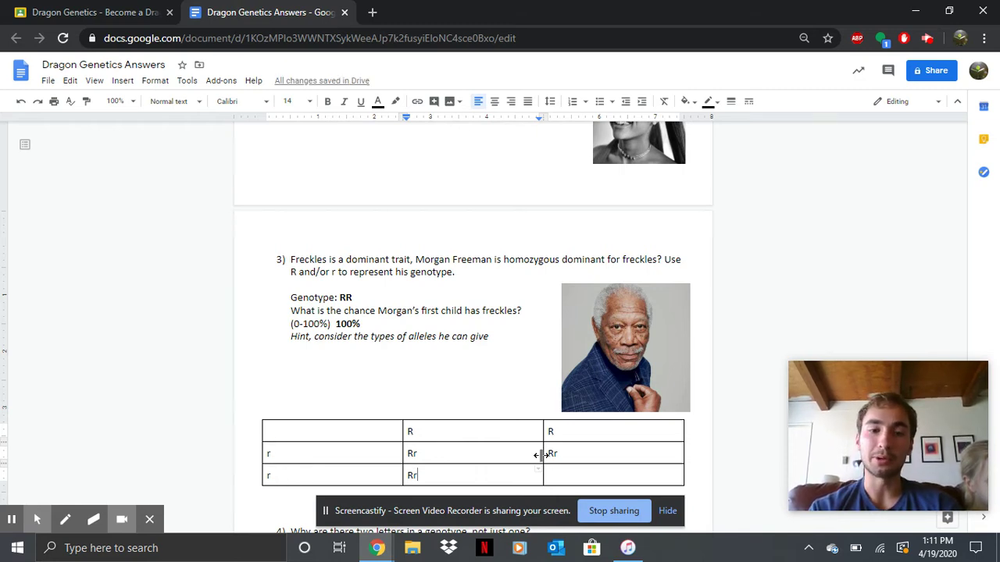
pyautogui.click(599, 475)
pyautogui.write('Rr')
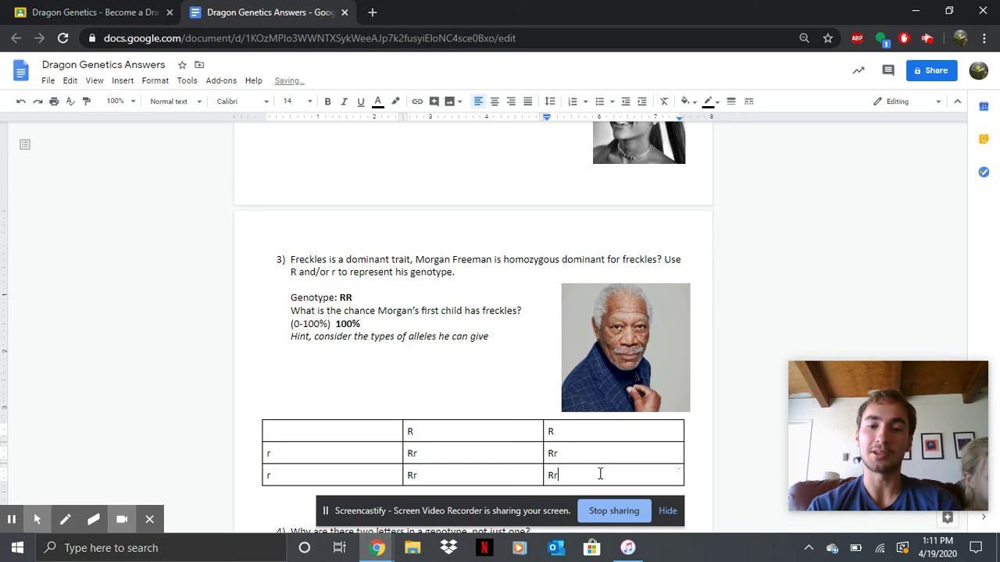
# Point out the two R allele headers, then end in the bottom-right Rr cell.
pyautogui.click(430, 432)
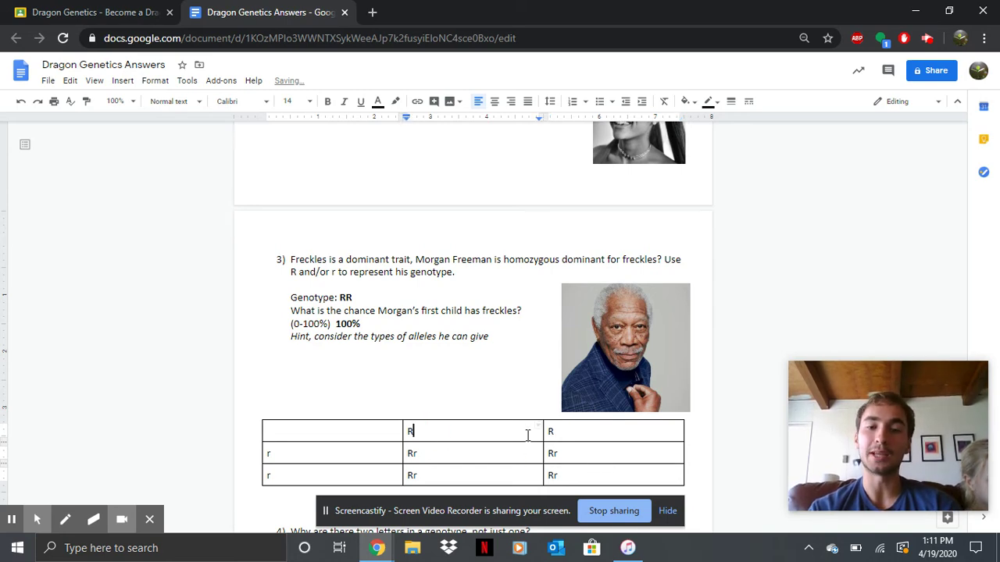
pyautogui.click(560, 432)
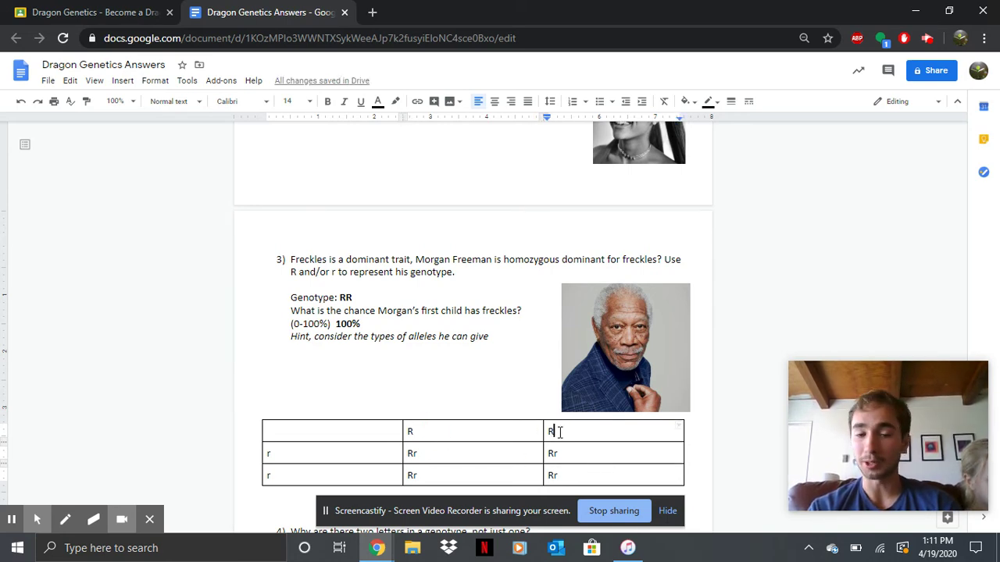
pyautogui.click(430, 439)
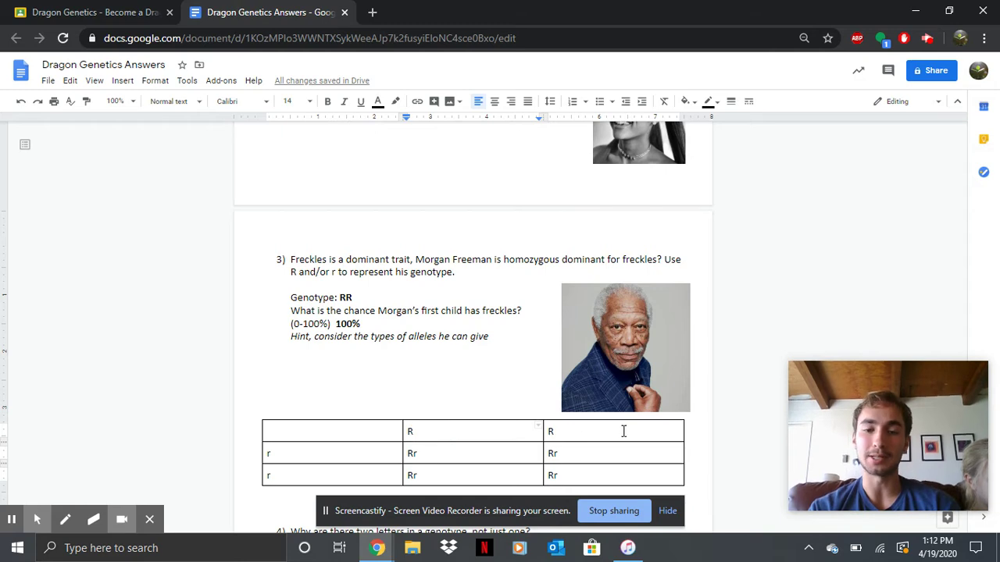
pyautogui.click(591, 432)
pyautogui.press('Left')
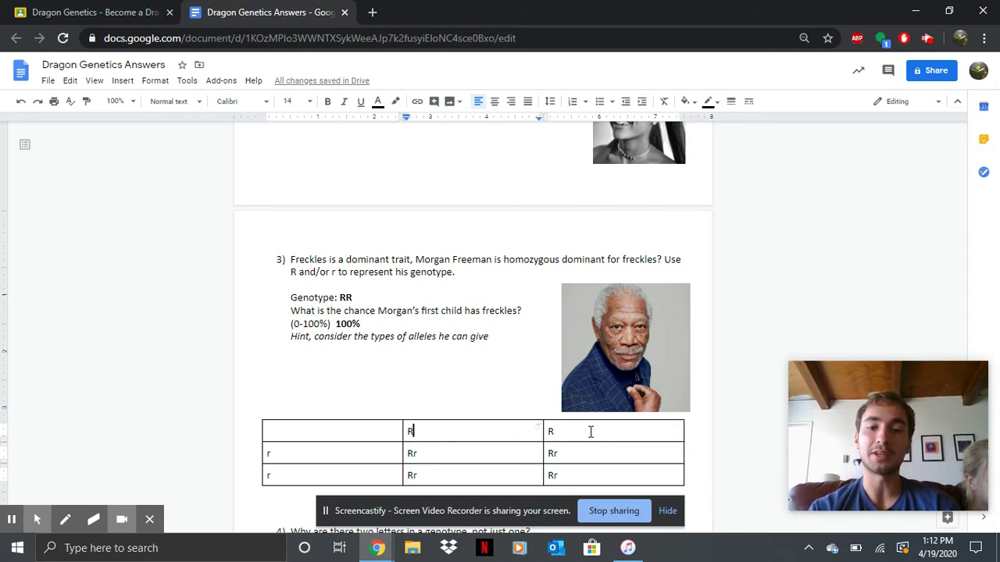
pyautogui.press('Right')
pyautogui.press('Down')
pyautogui.press('Down')
pyautogui.press('Right')
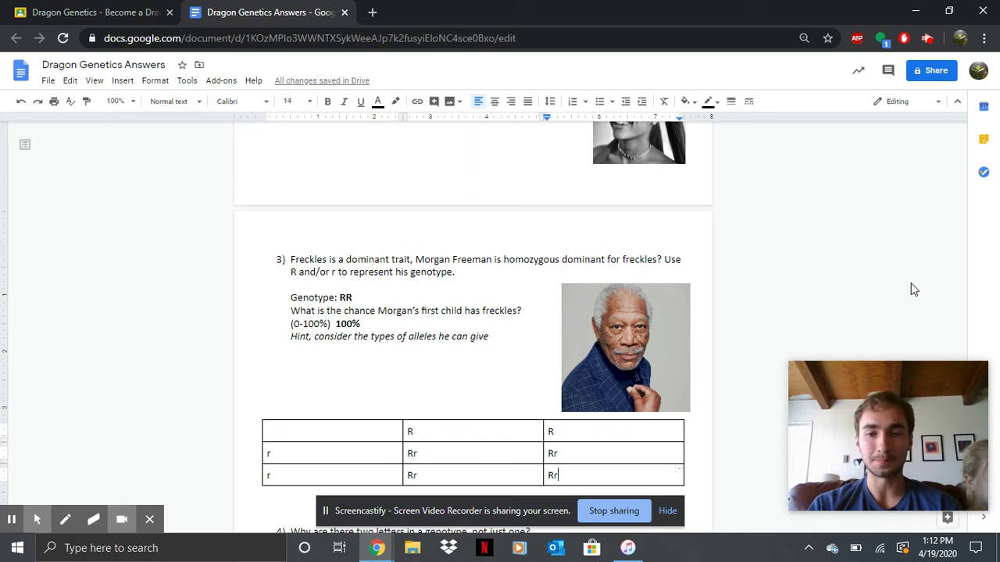
pyautogui.press('Down')
pyautogui.scroll(-1, 462, 444)
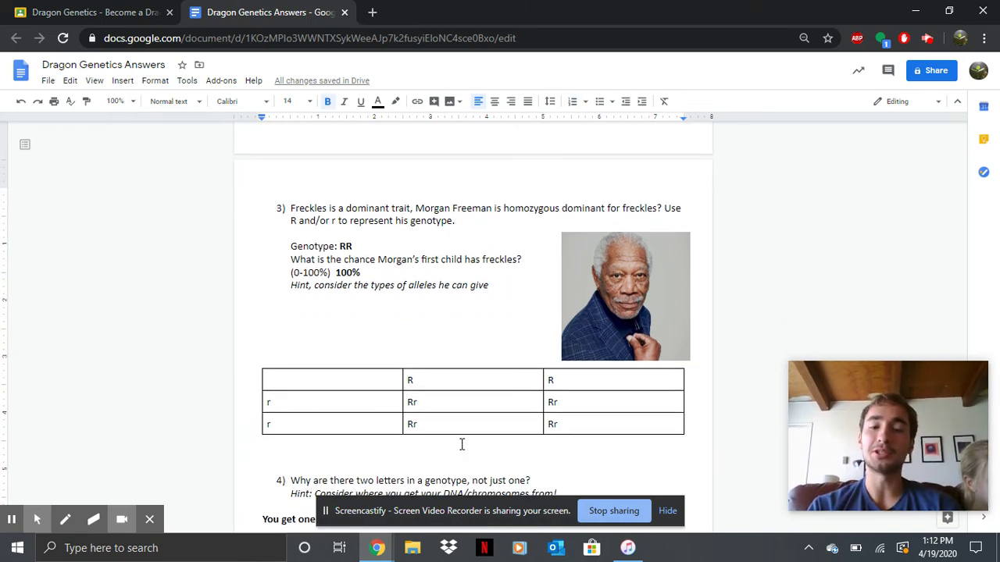
pyautogui.scroll(-2, 462, 444)
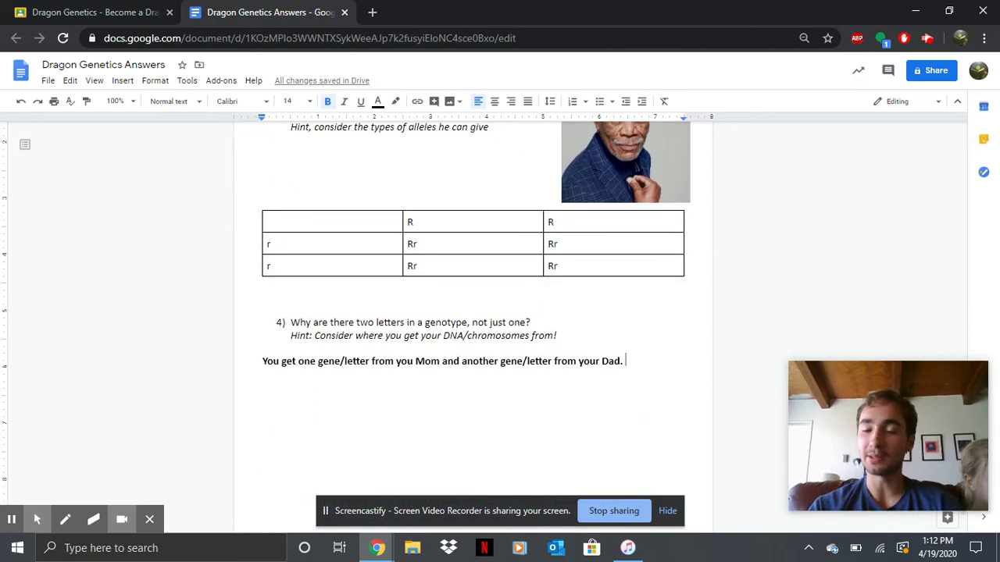